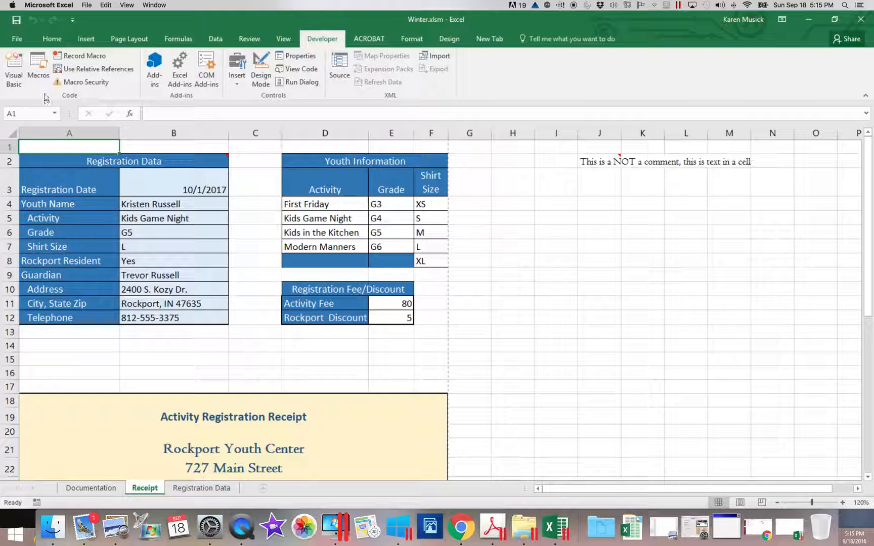
Review the existing macros and set up a new macro recording named TransferData with shortcut Ctrl+t, stored in This Workbook.
click(38, 75)
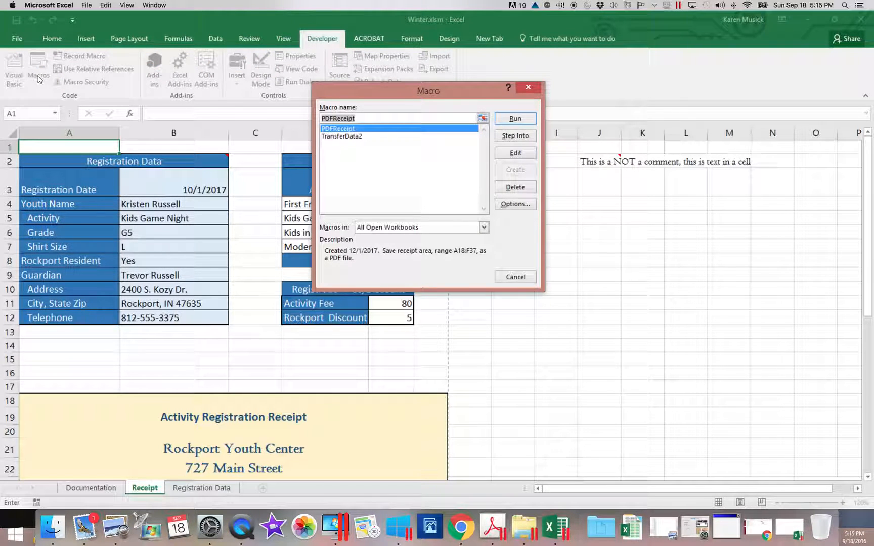
click(515, 277)
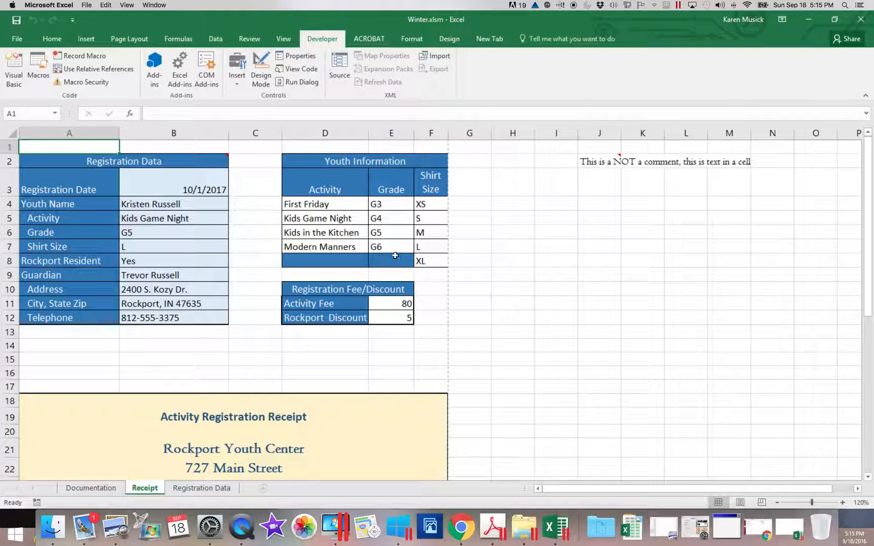
click(93, 58)
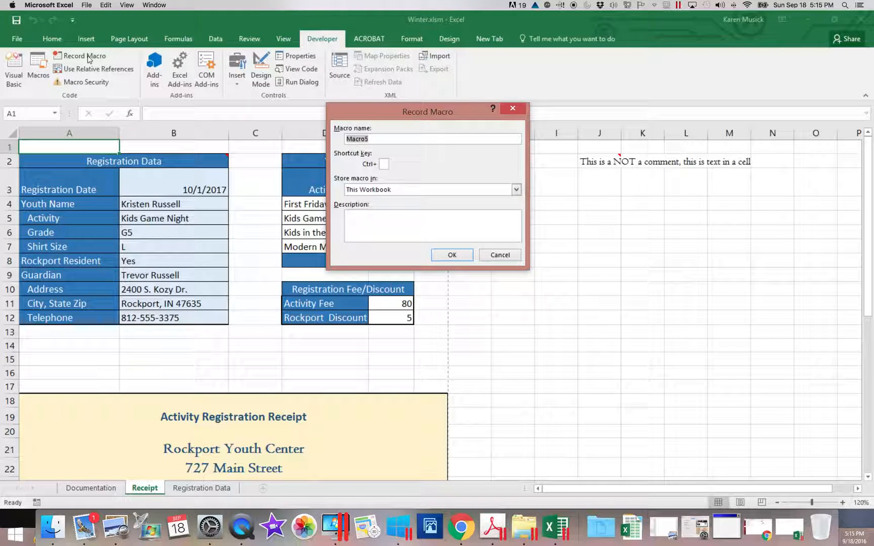
text(Tran)
text(sferData)
text(t)
key(Tab)
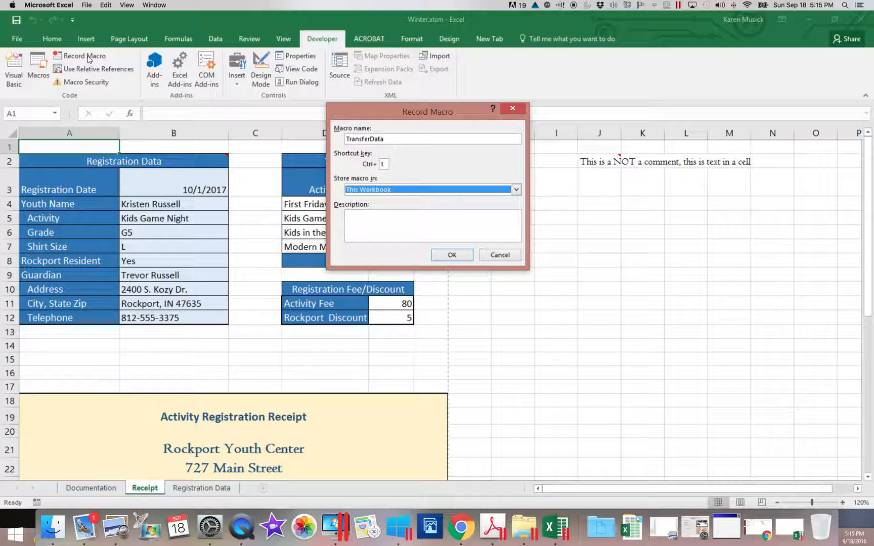
key(Tab)
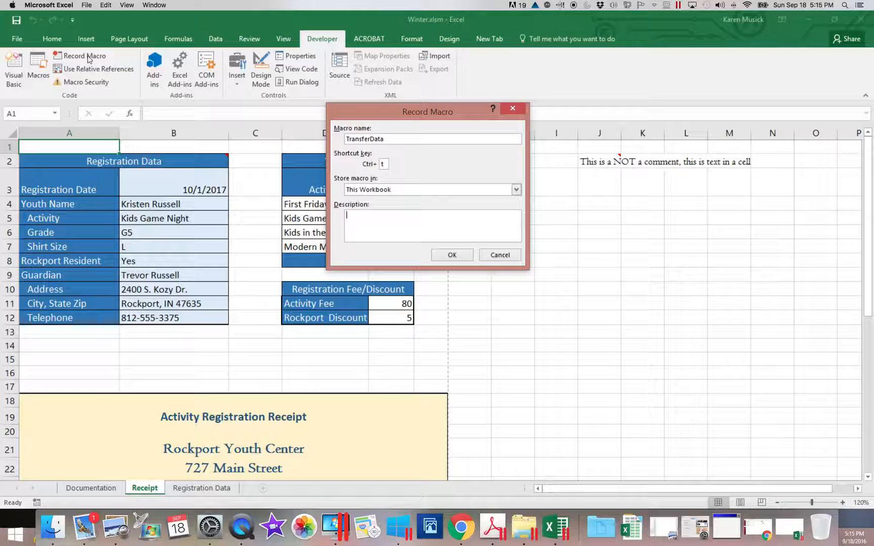
Describe the macro as "Created 12/1/2017. Copy values in the Transfer Area in the Receipt worksheet to the Registration Data worksheet. Uses RELATIVE REFERENCES." and start recording.
text(Created 12/1/2017.  Copy)
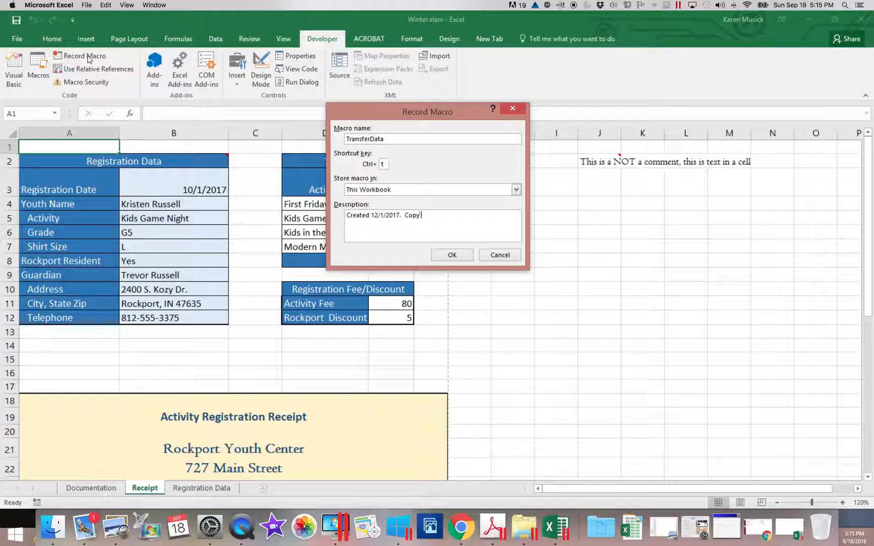
text( values in the Transfer Area in the Recei)
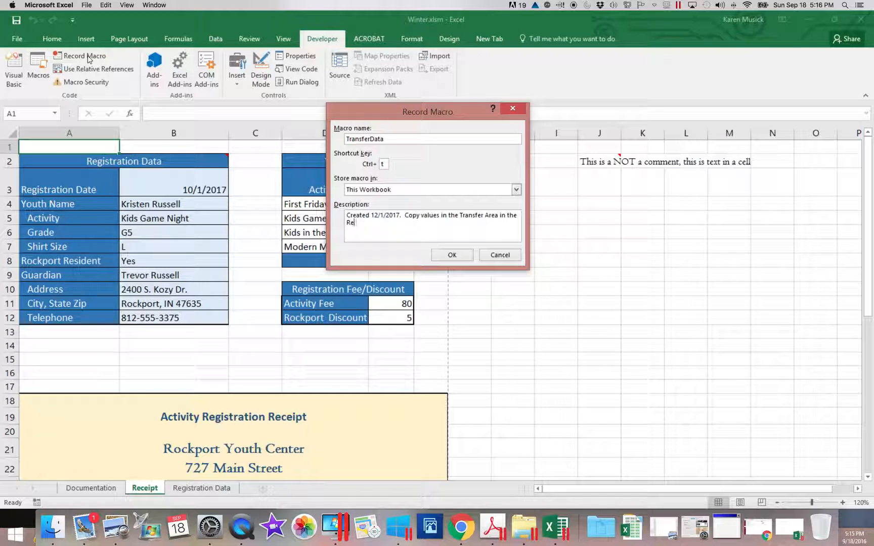
text(pt worksheet to t)
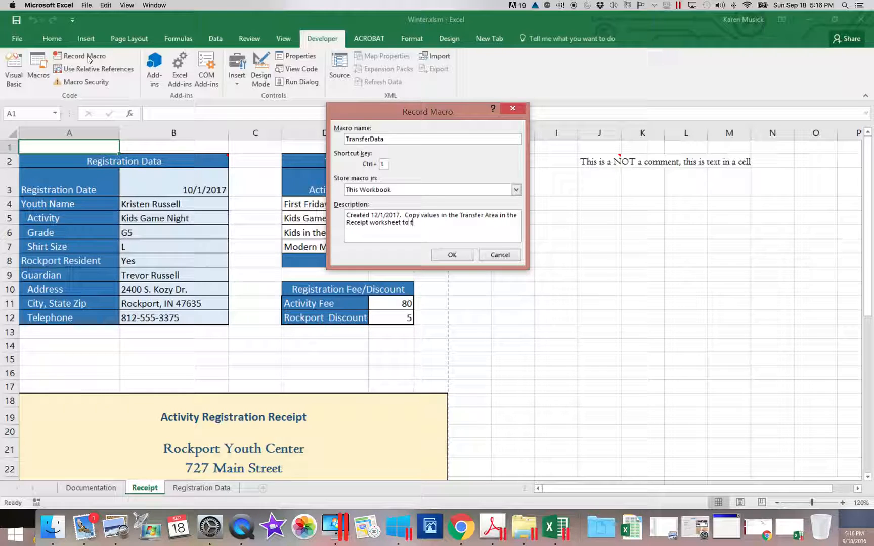
text(he Regis)
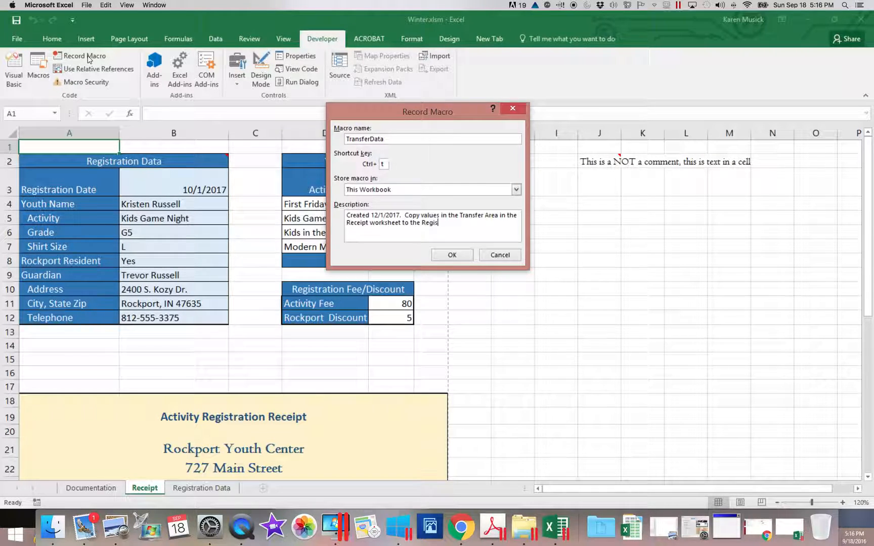
text(tration Data worksheet. )
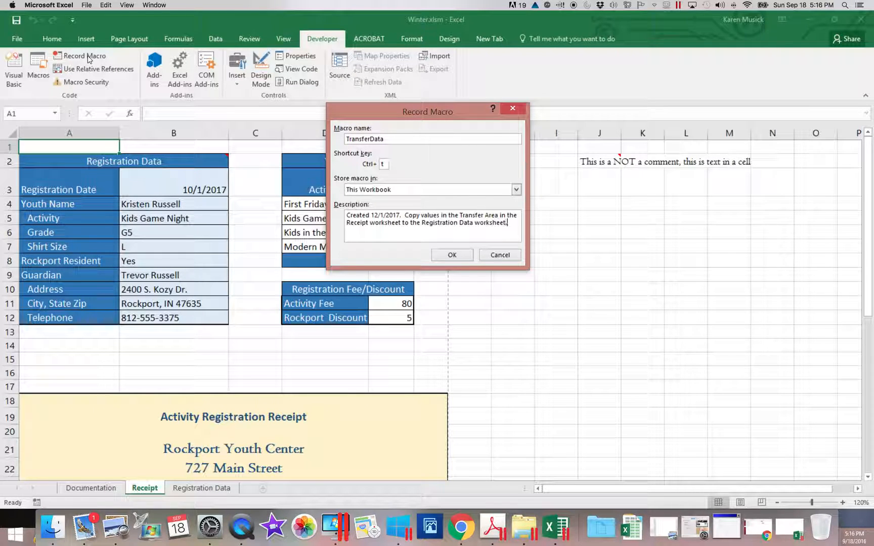
text(Uses RELATIVE REFERENCES.)
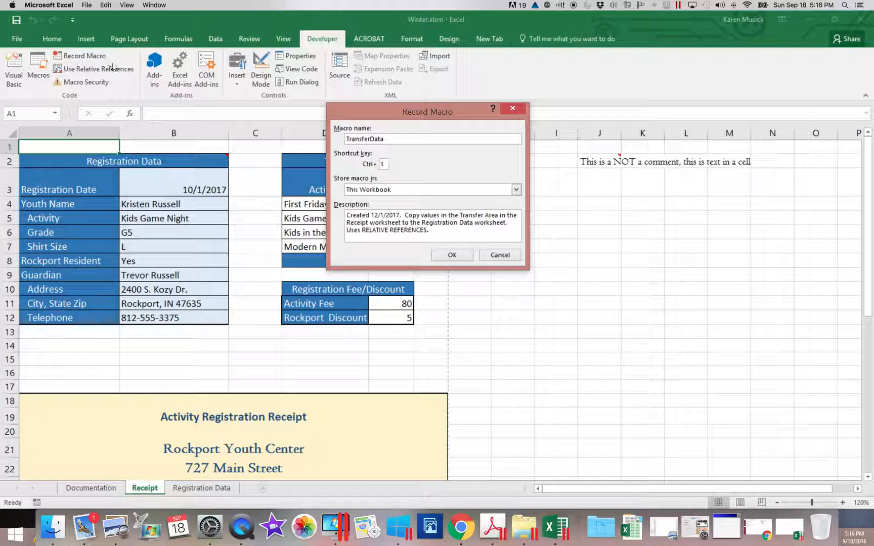
click(449, 254)
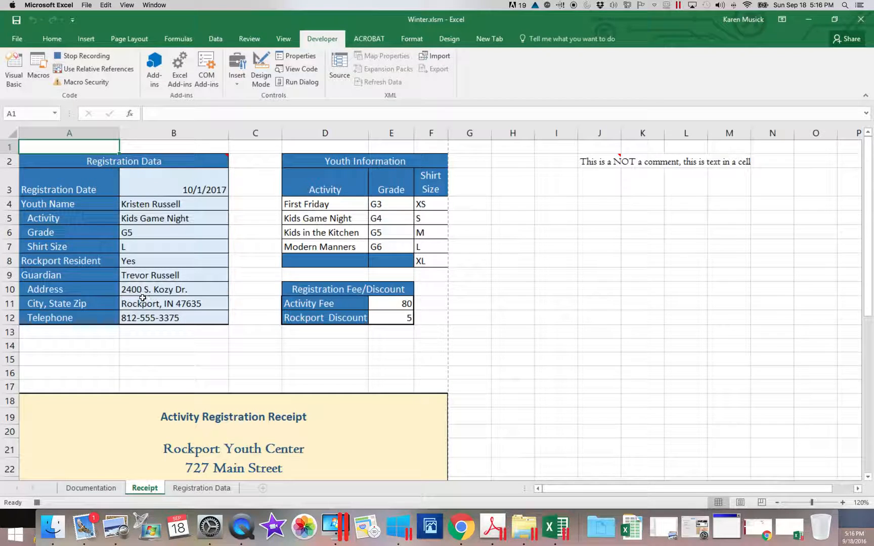
Copy the Transfer Area values in A40:F40 of the Receipt worksheet.
click(870, 429)
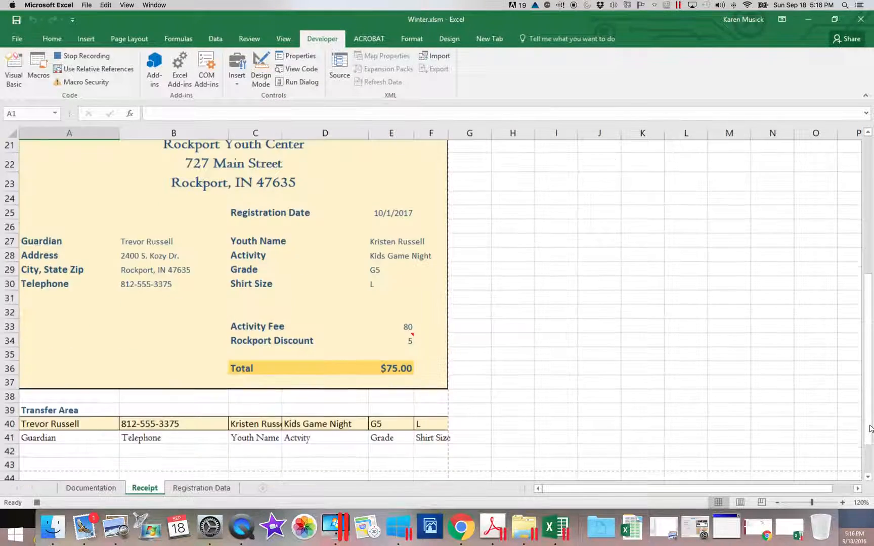
scroll(870, 429, down, 1)
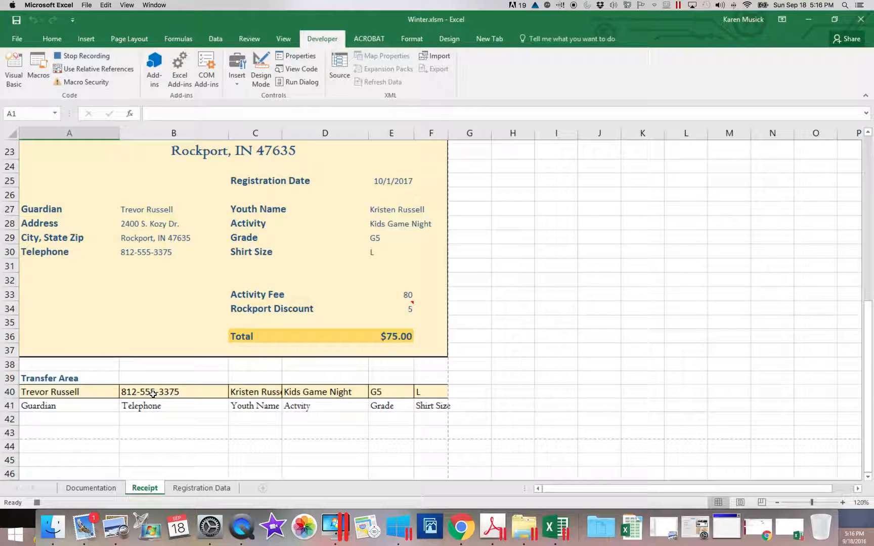
click(98, 390)
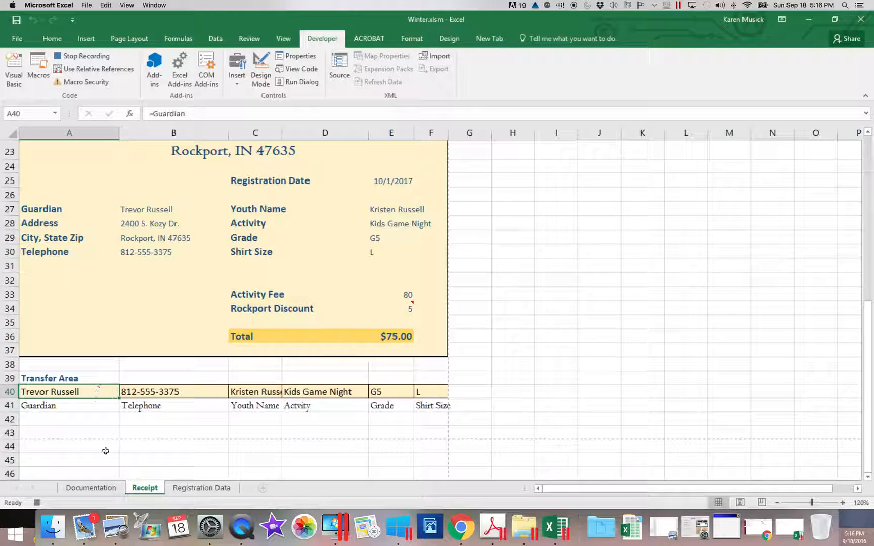
click(143, 488)
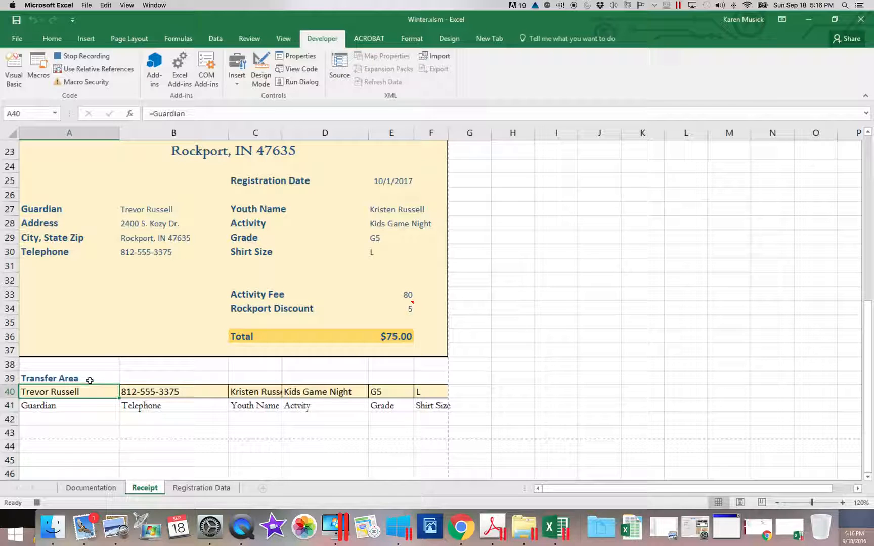
click(80, 394)
drag(80, 395, 438, 393)
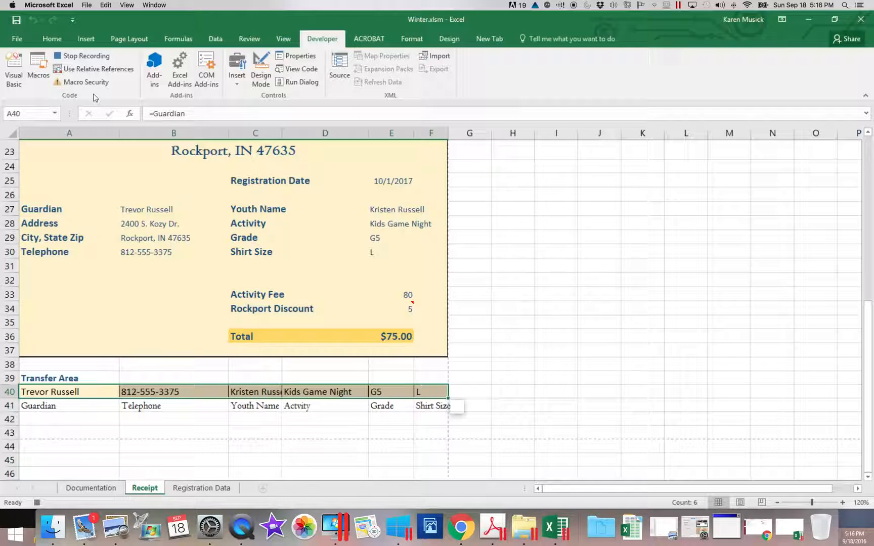
click(51, 38)
click(45, 69)
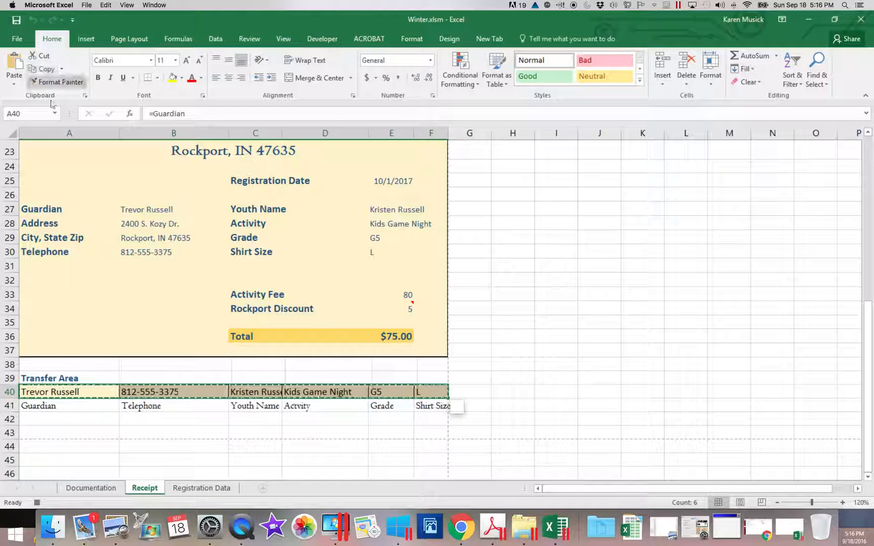
In the Registration Data worksheet, start from cell A1 and jump to the last filled cell of the Guardian column.
click(201, 488)
key(ctrl+v)
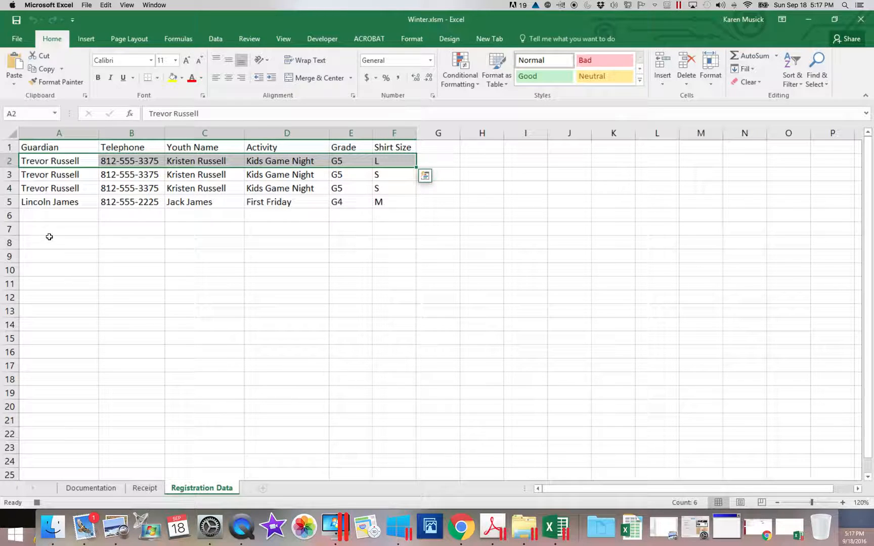
click(52, 145)
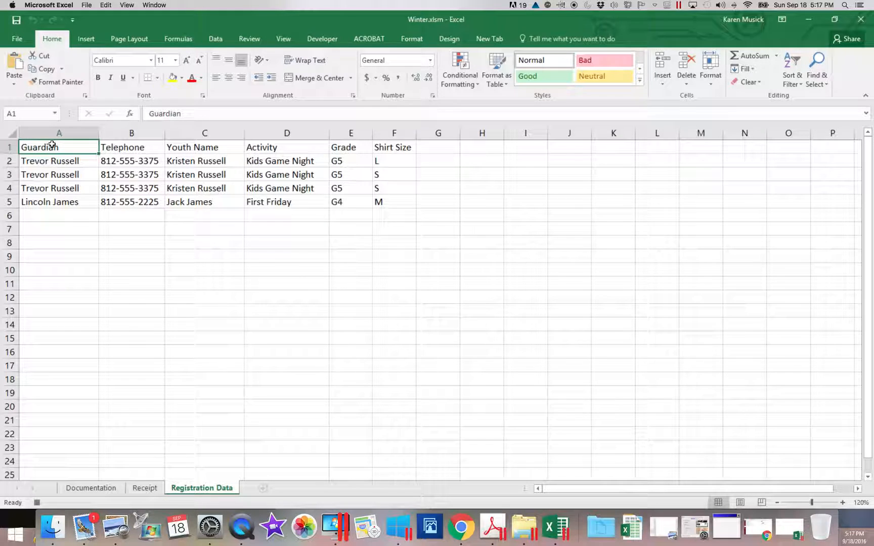
key(ctrl+Down)
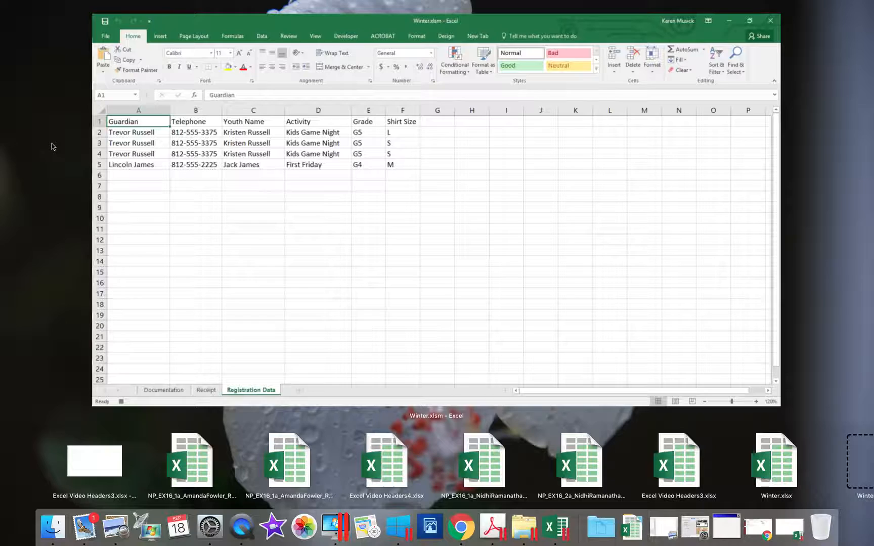
key(Escape)
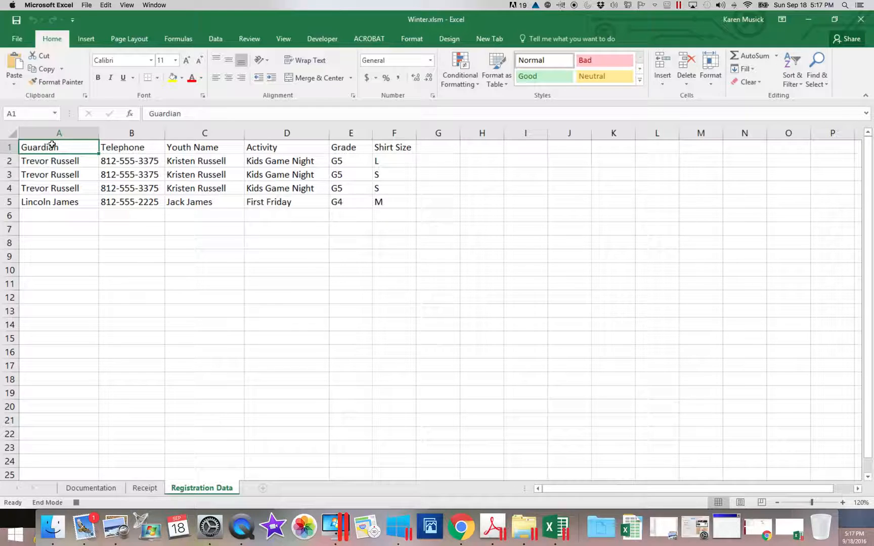
key(ctrl+Down)
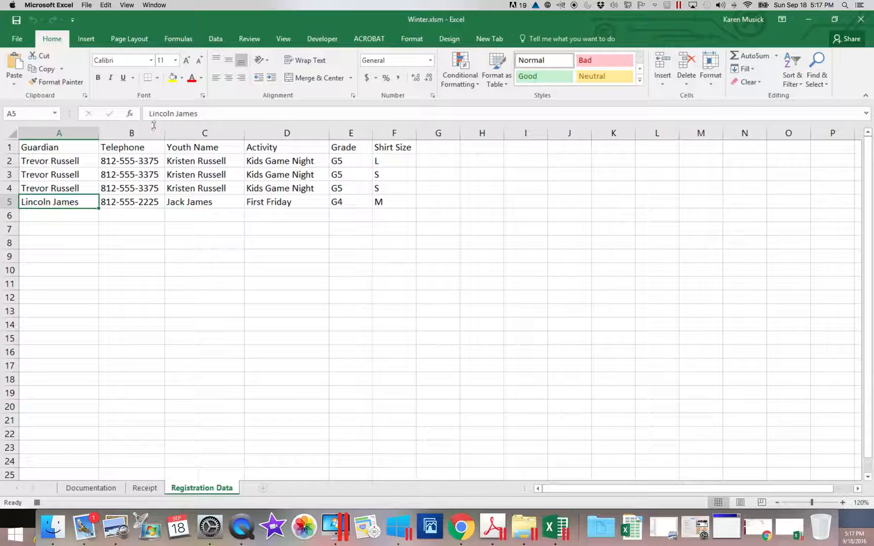
Turn on relative references for the recording and move one cell down to the first empty row.
click(322, 39)
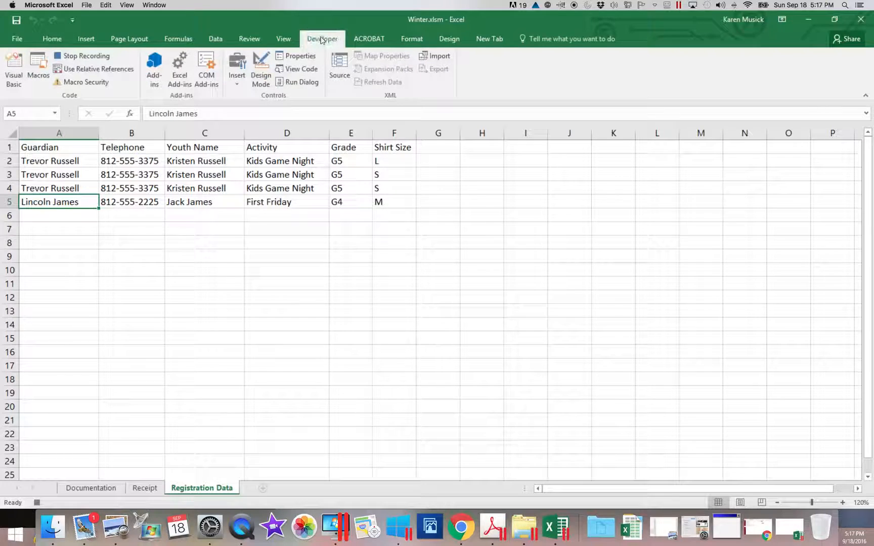
click(118, 73)
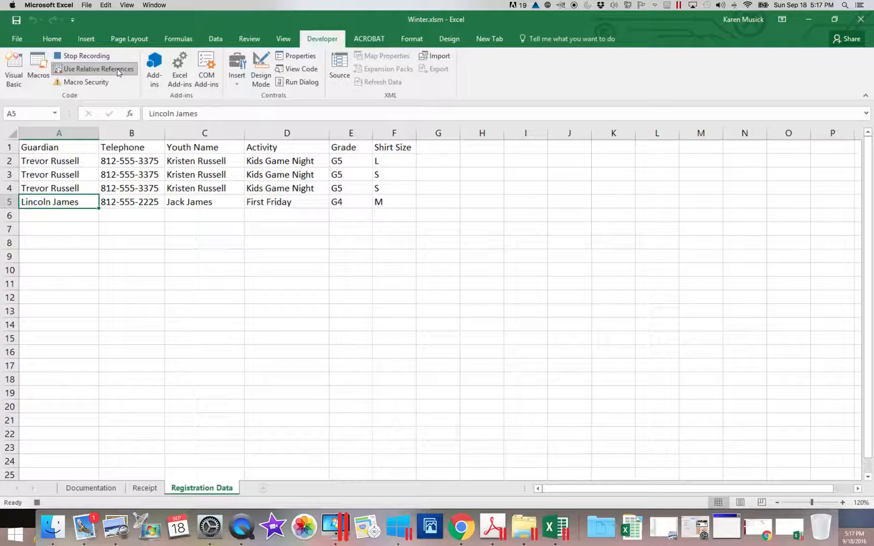
key(Down)
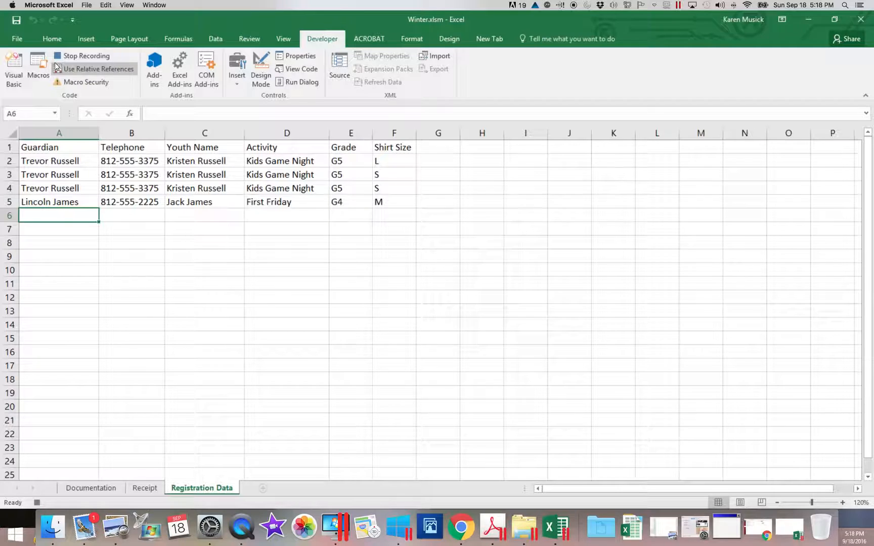
Paste the copied Transfer Area row as values only, starting at cell A6.
click(52, 40)
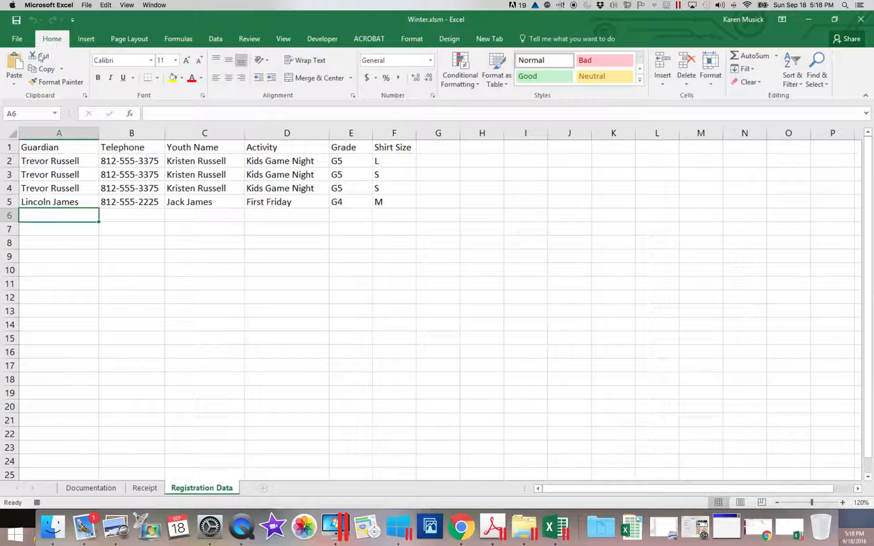
click(15, 84)
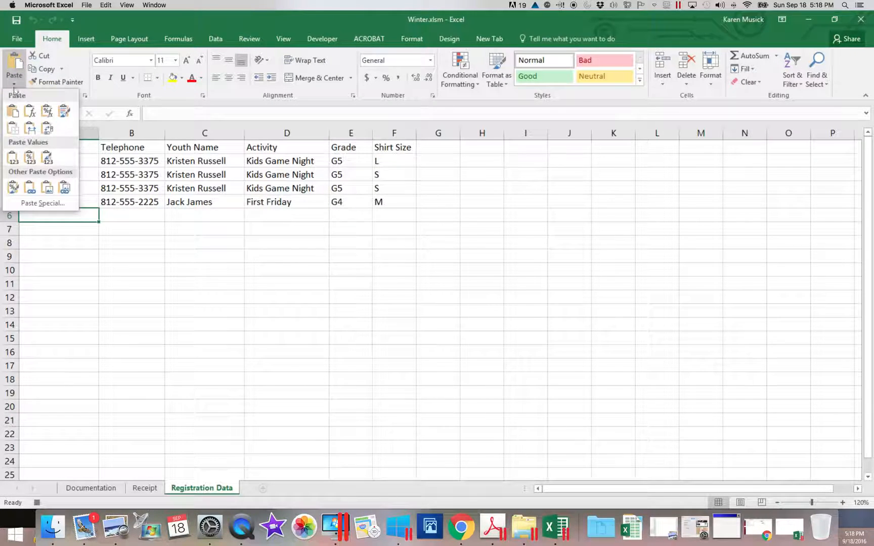
click(13, 158)
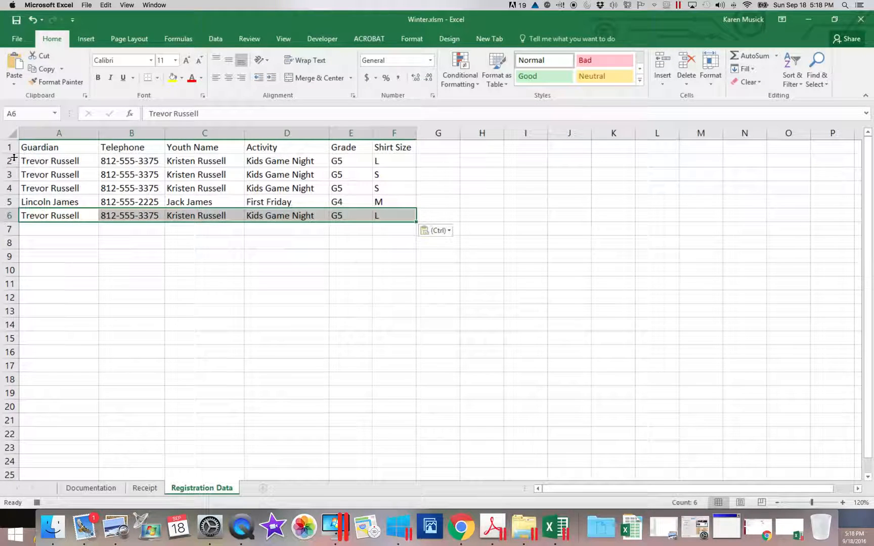
Return to cell A1 of the Receipt worksheet and stop recording the macro.
click(145, 489)
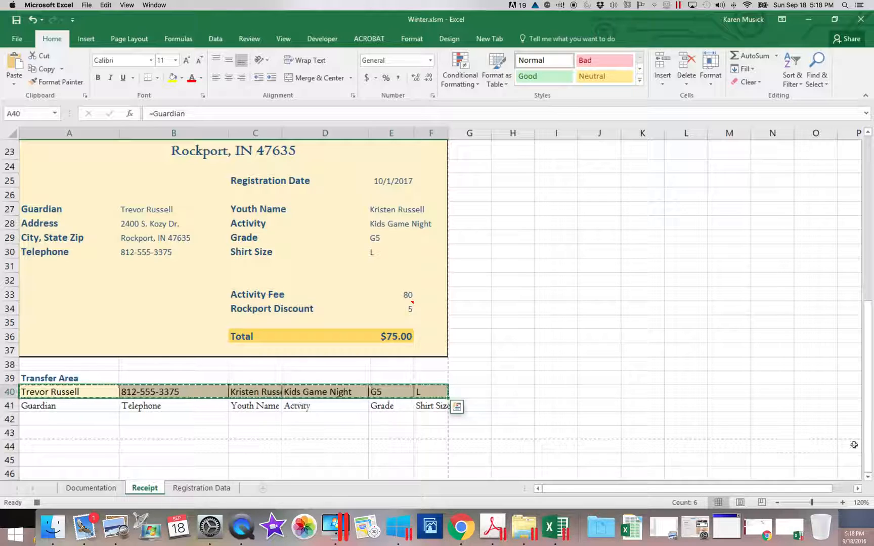
drag(866, 445, 865, 228)
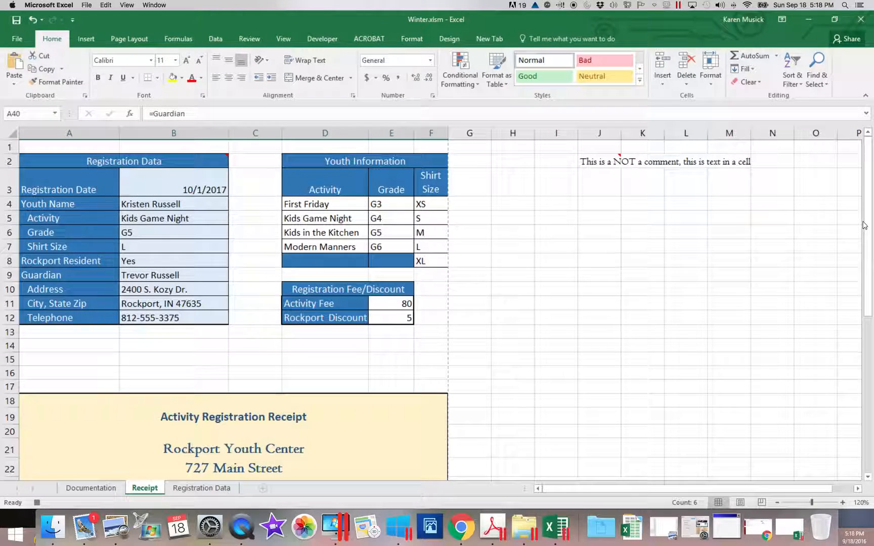
click(86, 147)
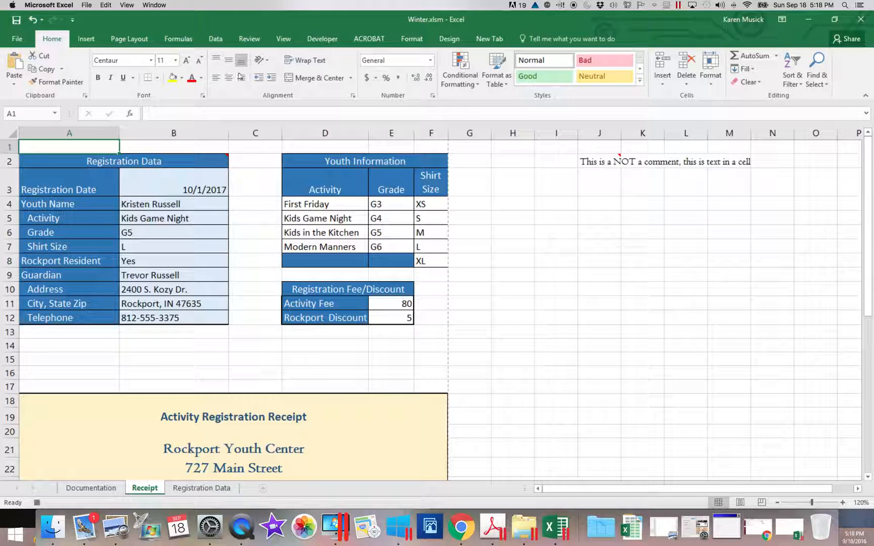
click(327, 40)
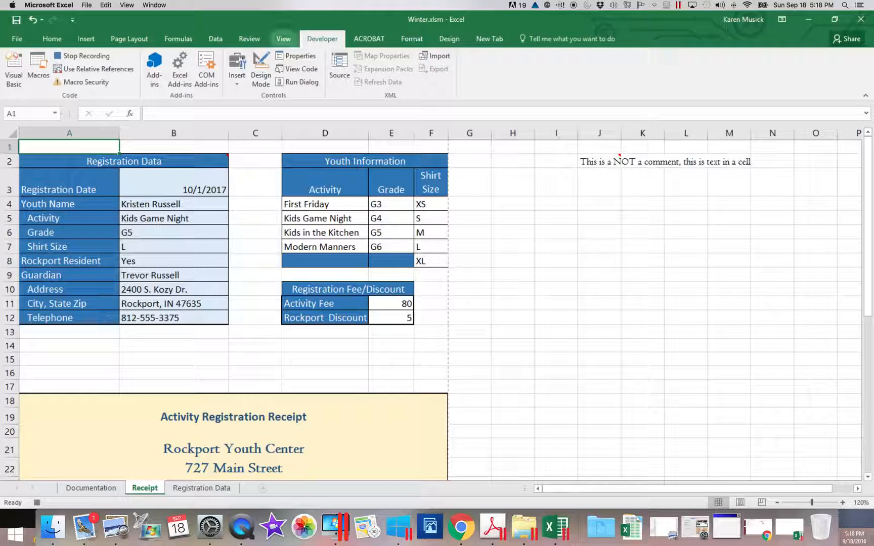
click(96, 56)
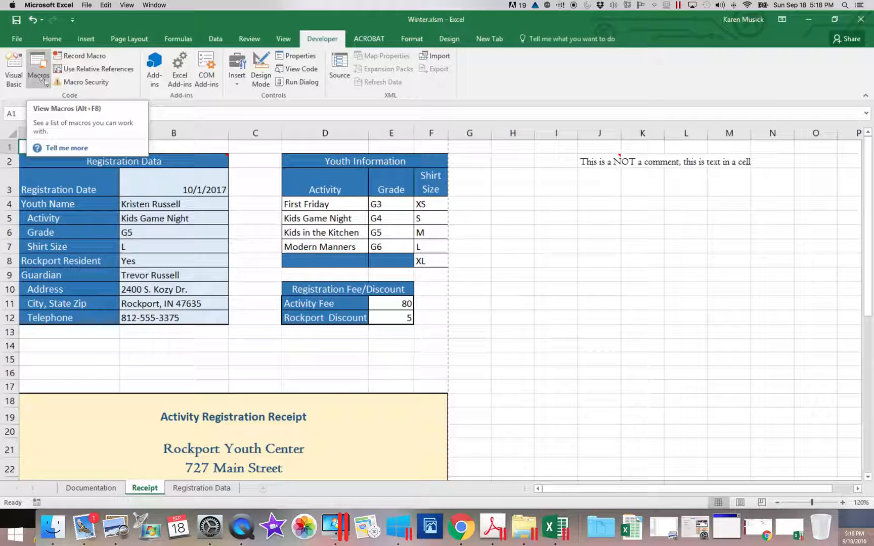
In the Receipt worksheet's registration form, set the Grade to G6 and the Shirt Size to S.
click(176, 235)
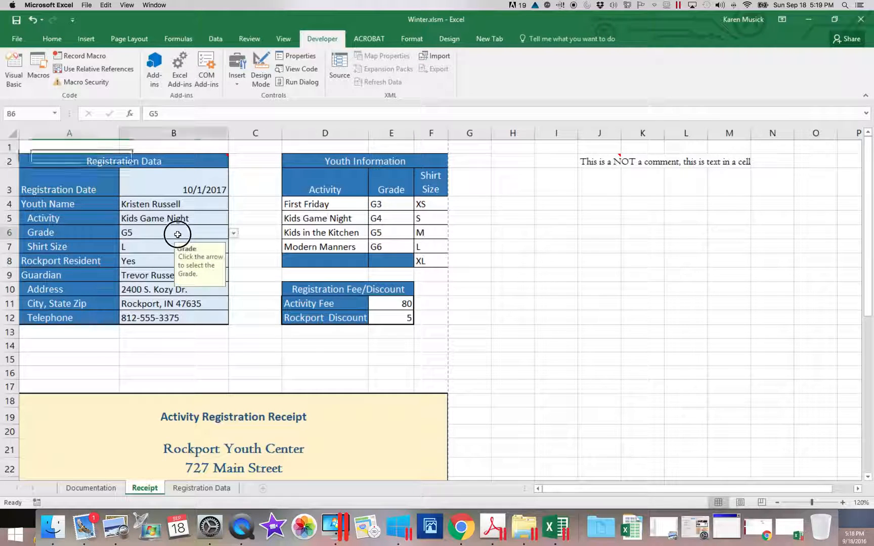
click(235, 234)
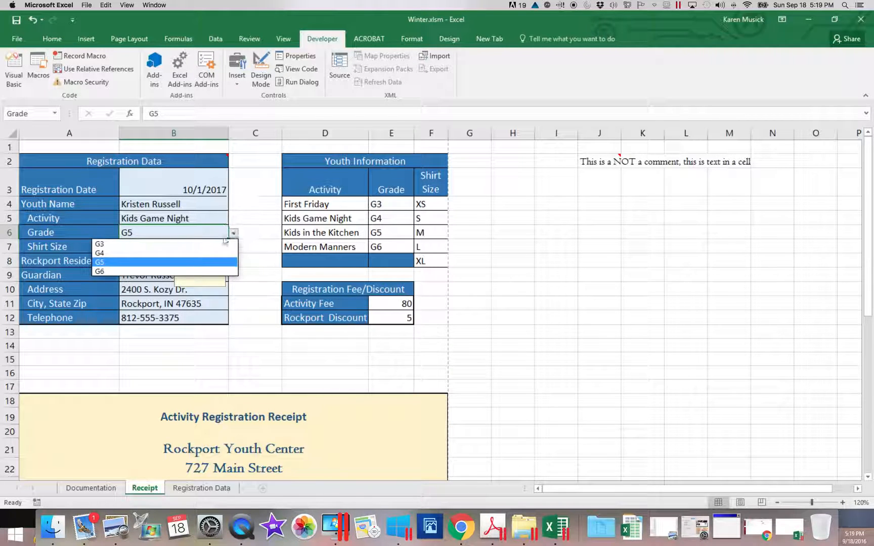
click(178, 269)
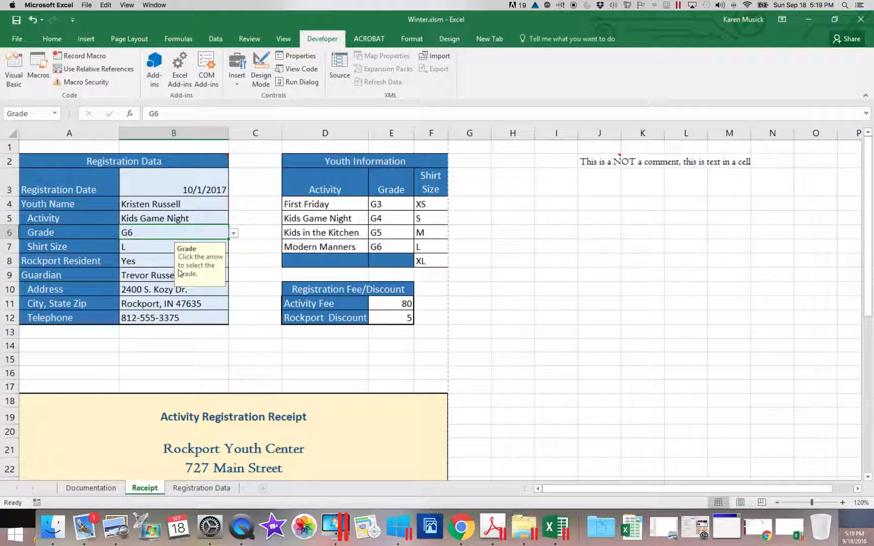
click(171, 249)
click(233, 248)
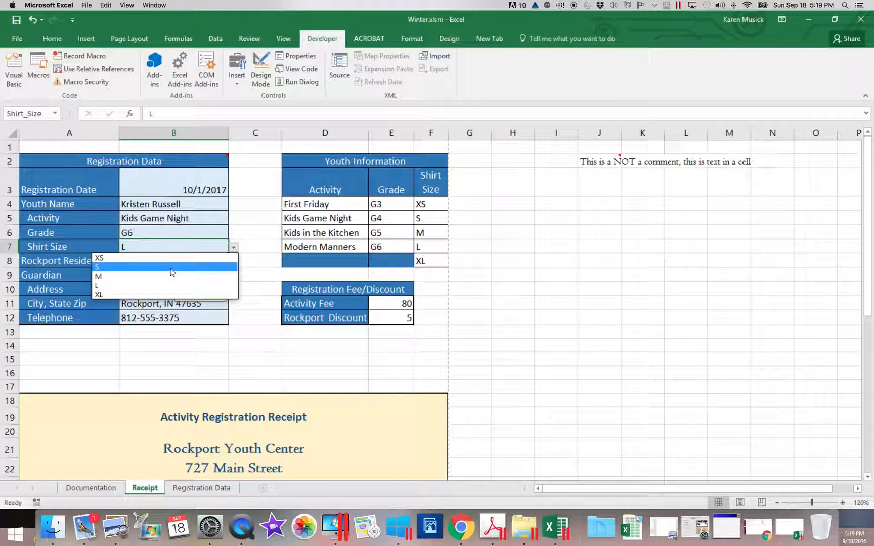
click(171, 267)
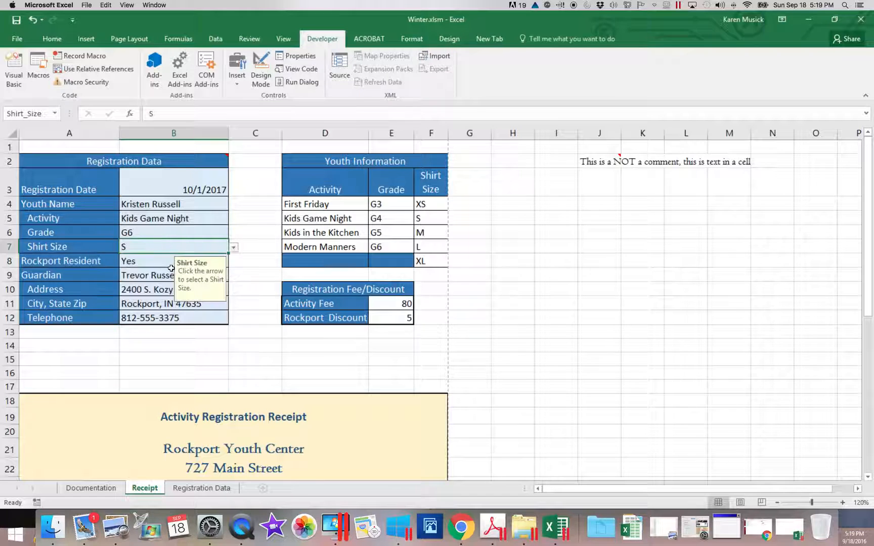
click(272, 265)
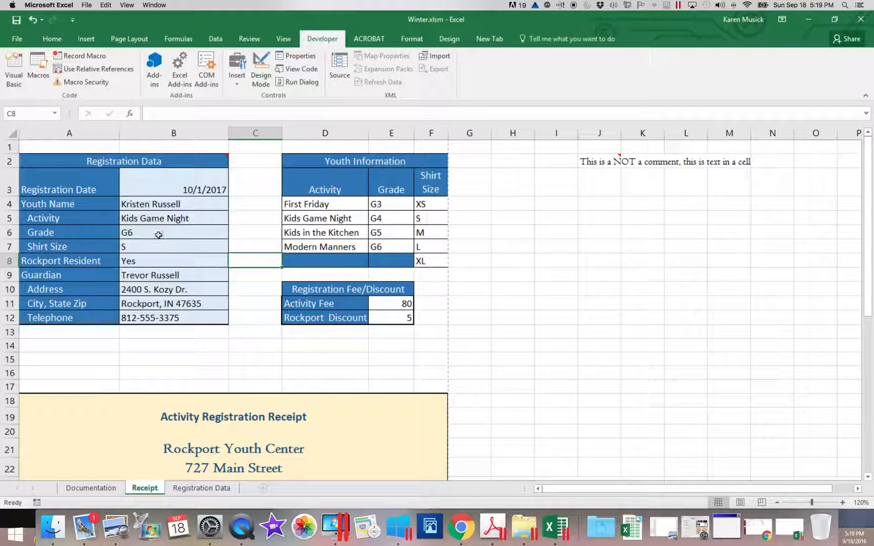
Run the TransferData macro and check the transferred row in the Registration Data worksheet.
click(36, 71)
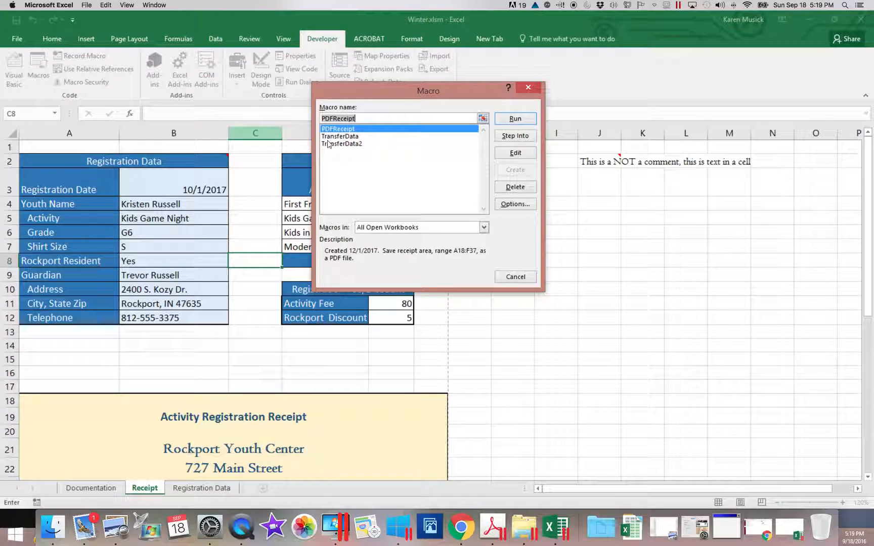
click(338, 137)
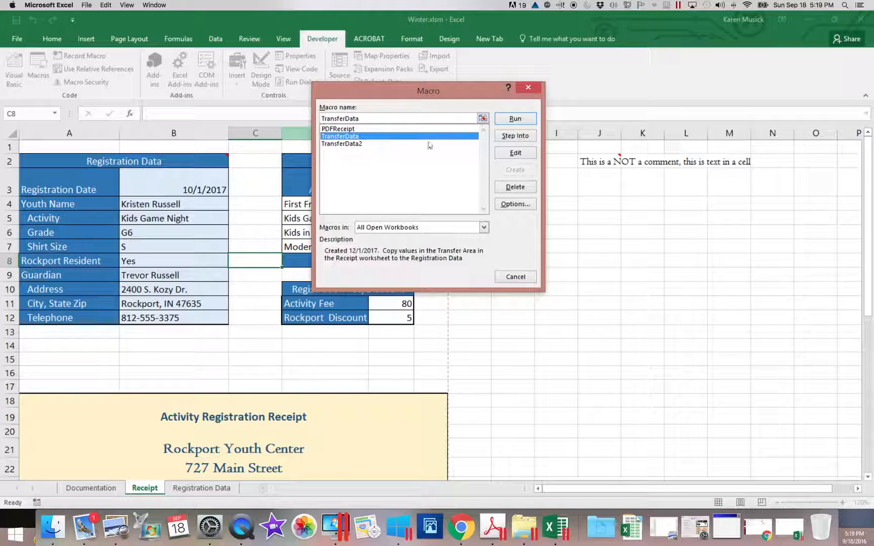
click(515, 119)
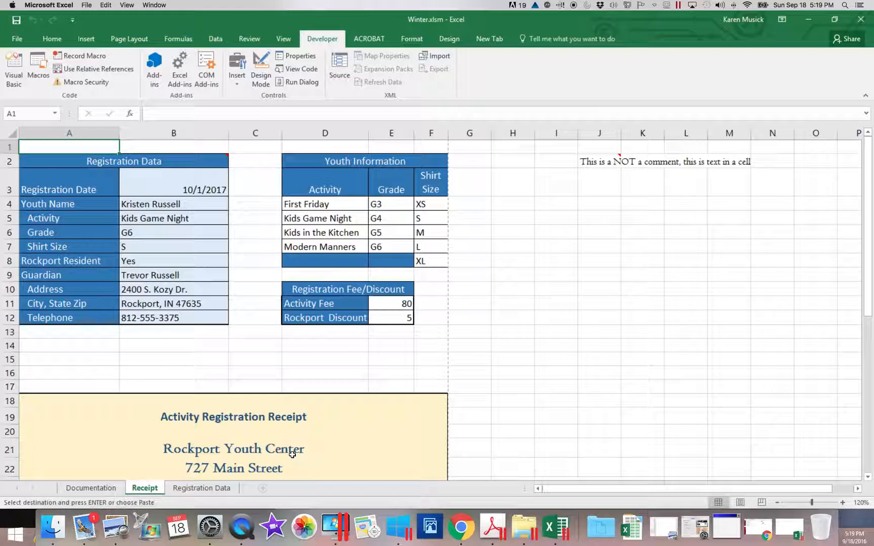
click(218, 494)
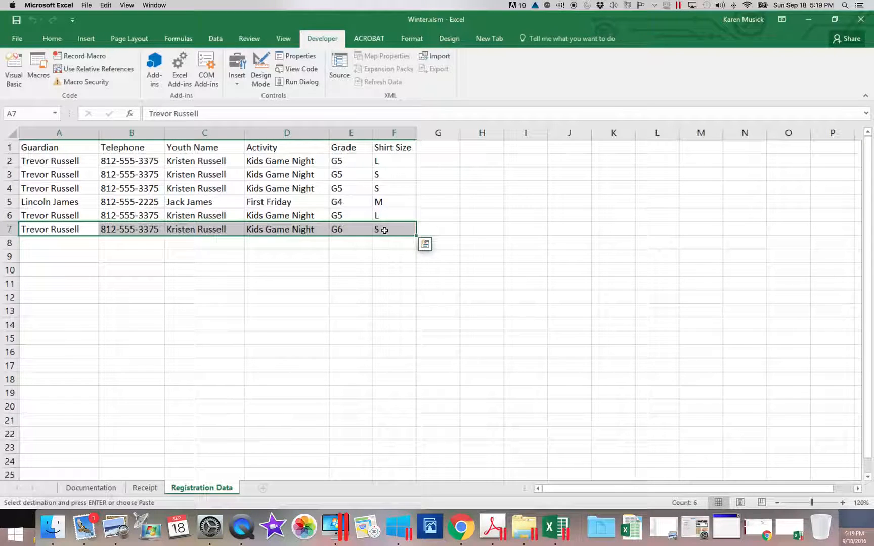
Back in the Receipt worksheet, add an "a" to the end of the youth's first name and set the Activity to Modern Manners.
click(146, 488)
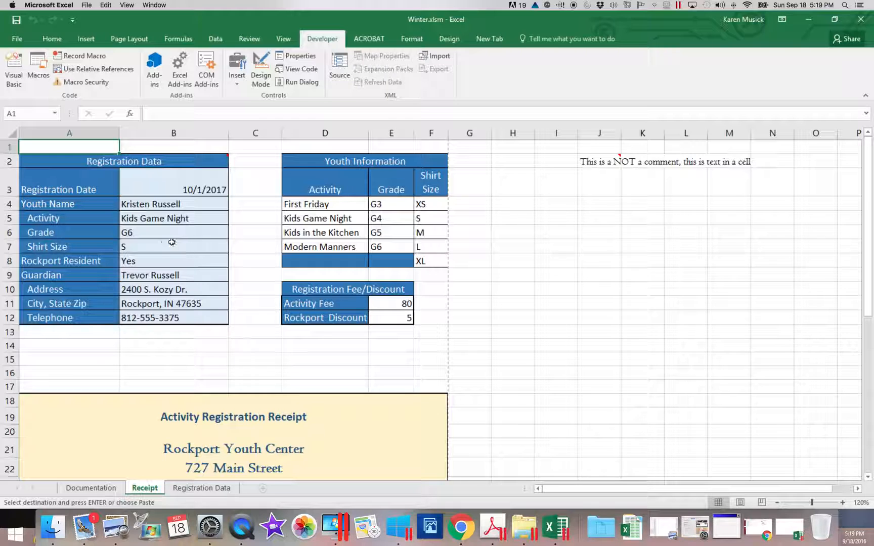
click(151, 205)
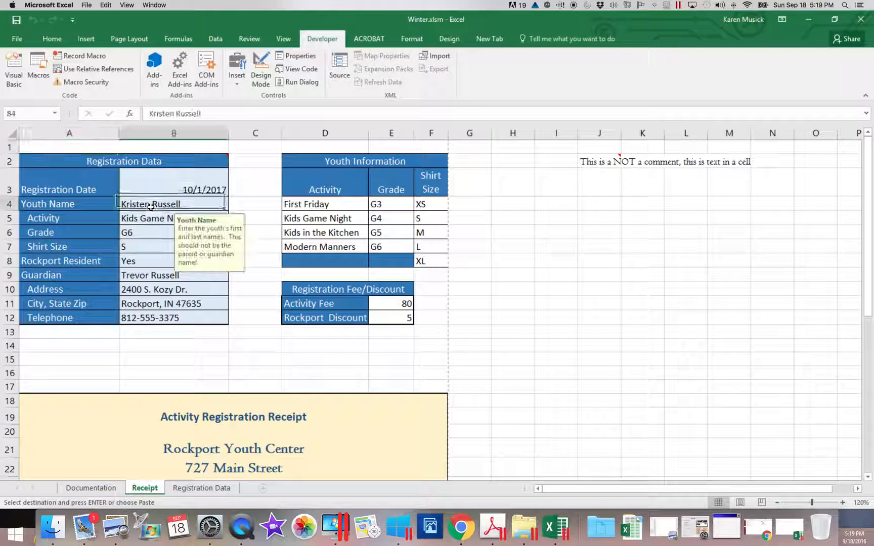
click(177, 114)
text(a)
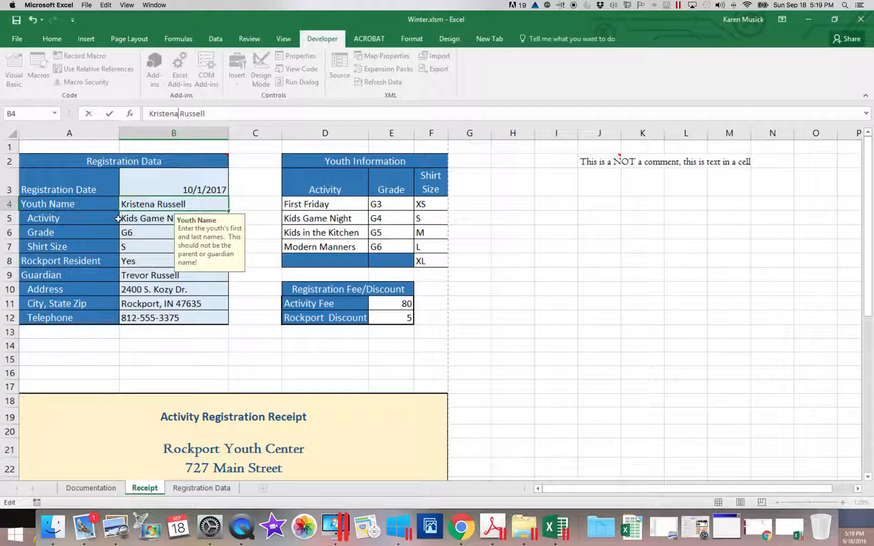
click(145, 221)
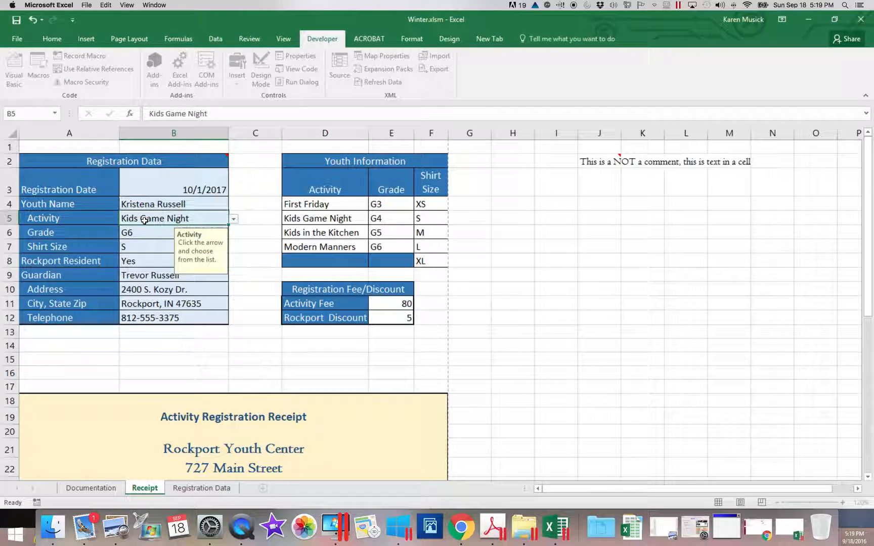
click(233, 219)
click(175, 257)
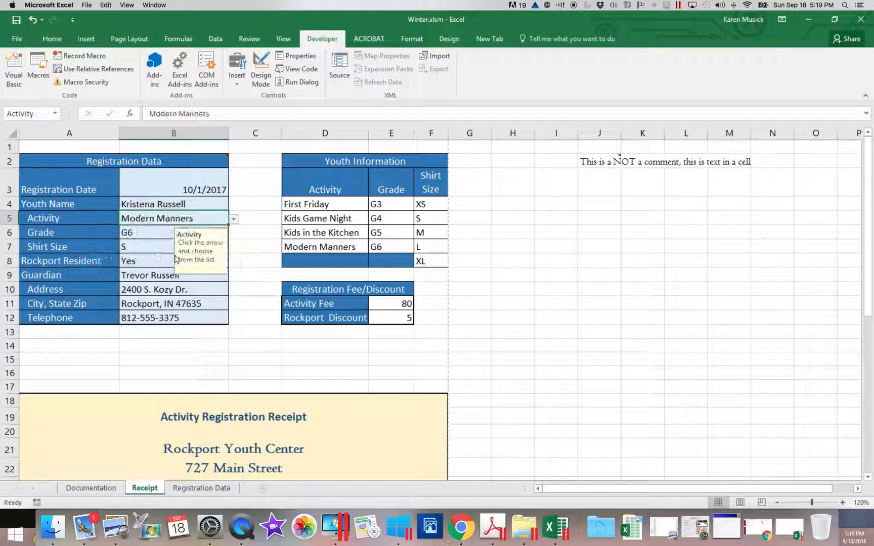
Change the youth's Grade to G4 and Shirt Size to XS in the registration form.
click(155, 235)
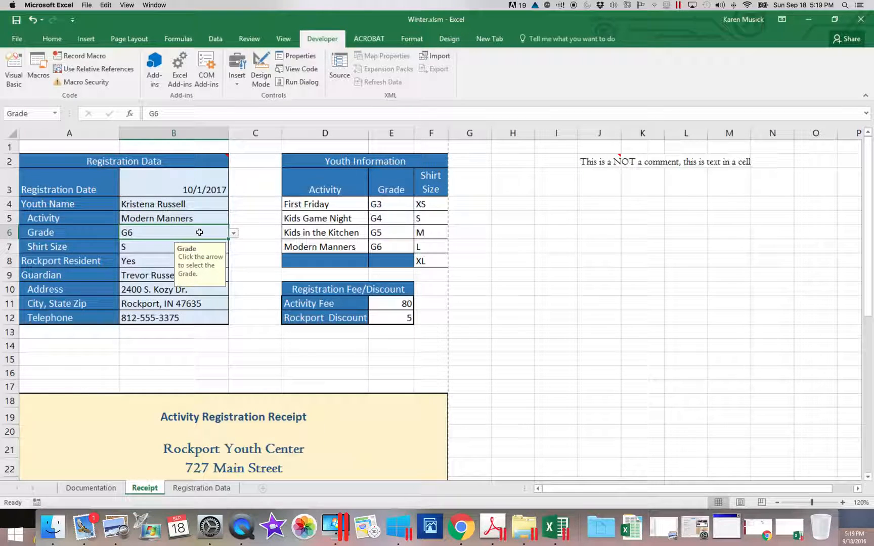
click(234, 233)
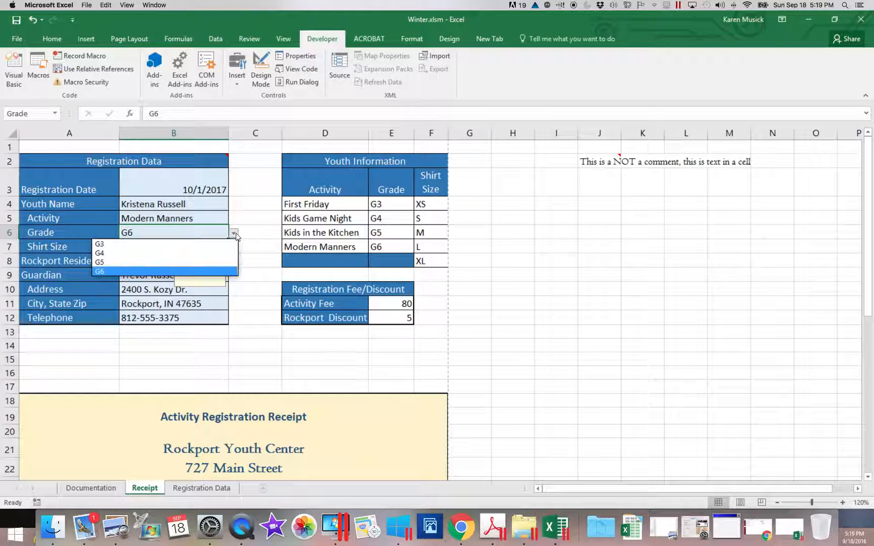
click(151, 253)
click(156, 252)
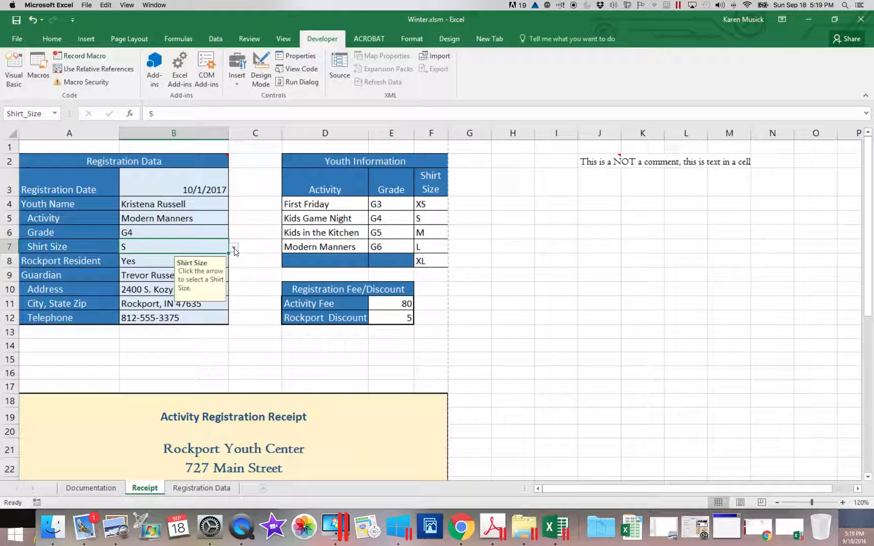
click(234, 247)
click(172, 258)
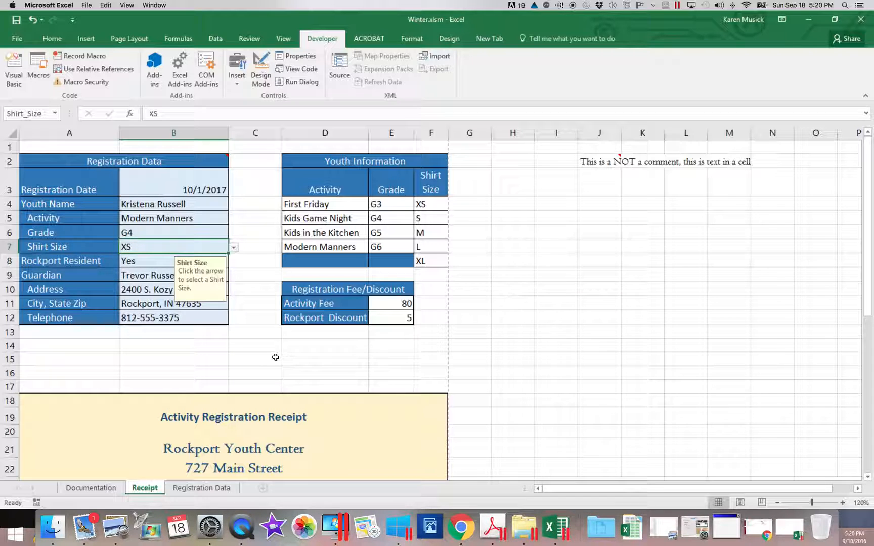
Run the TransferData macro on the edited registration and review the added row in the Registration Data worksheet.
key(ctrl+t)
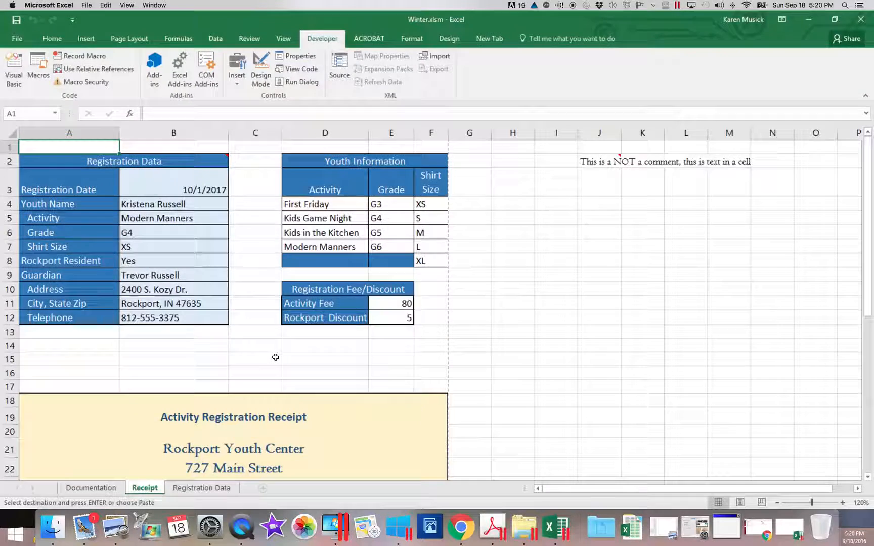
scroll(276, 358, right, 5)
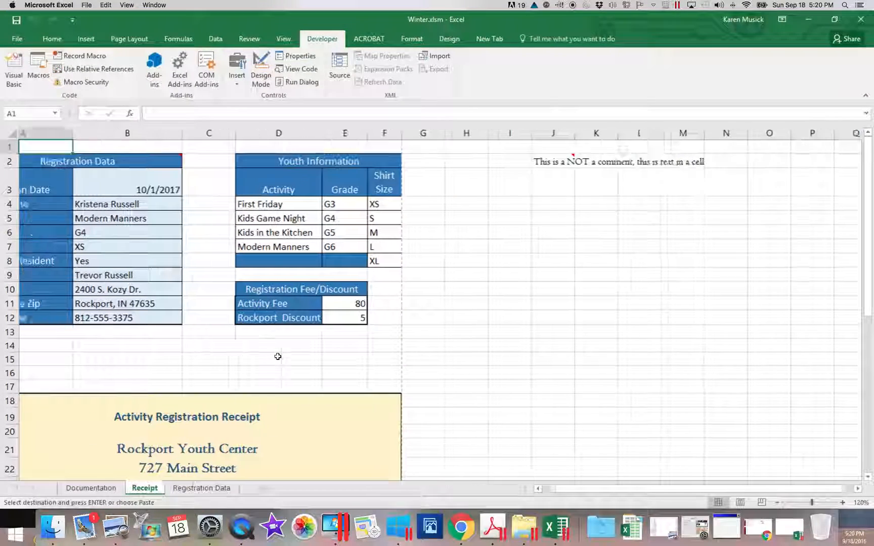
click(216, 488)
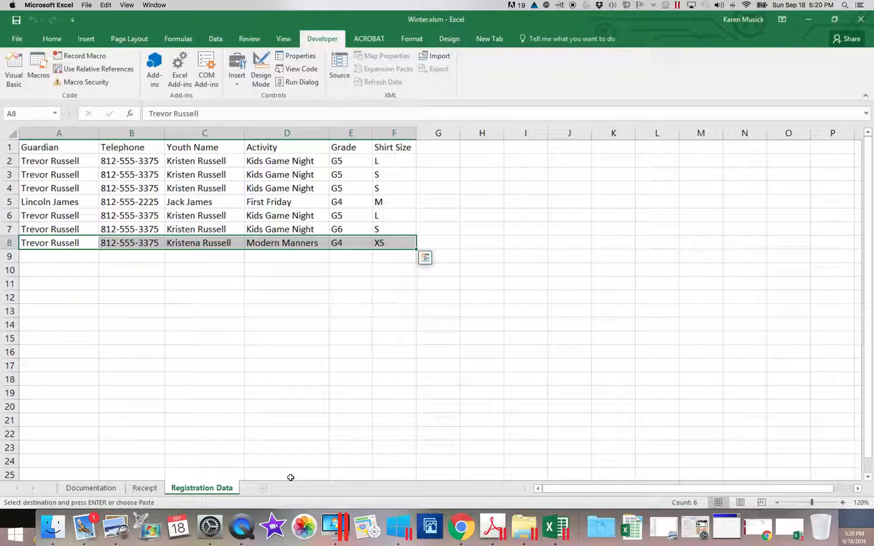
scroll(290, 475, right, 10)
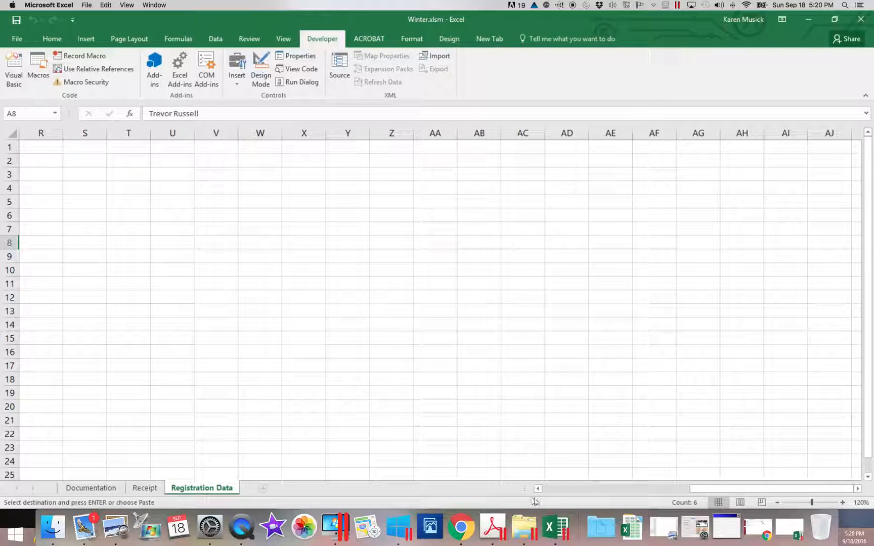
drag(733, 493, 539, 485)
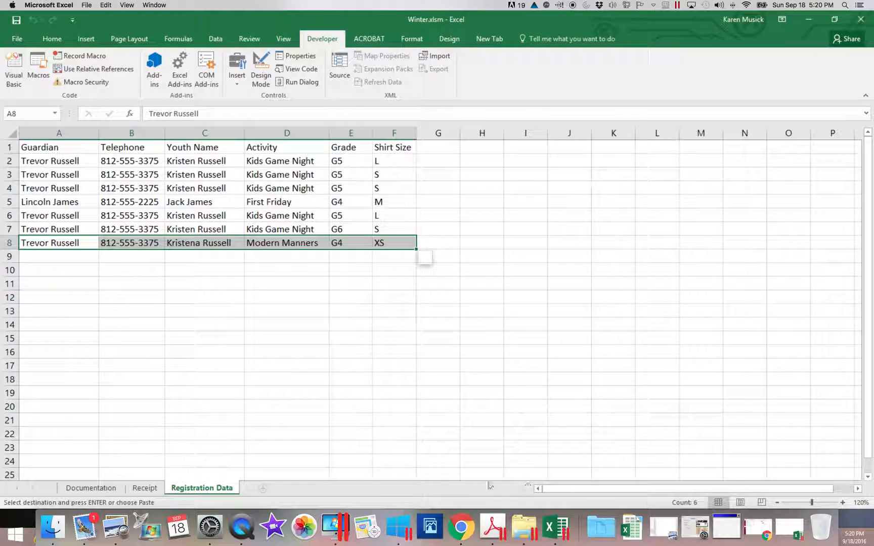
Return to the start of the Receipt worksheet and save the workbook.
click(146, 486)
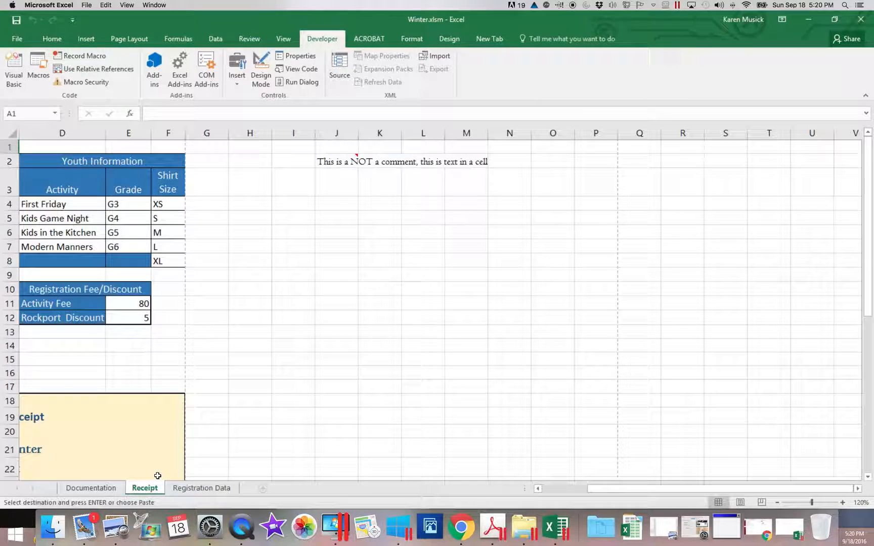
drag(640, 487, 550, 488)
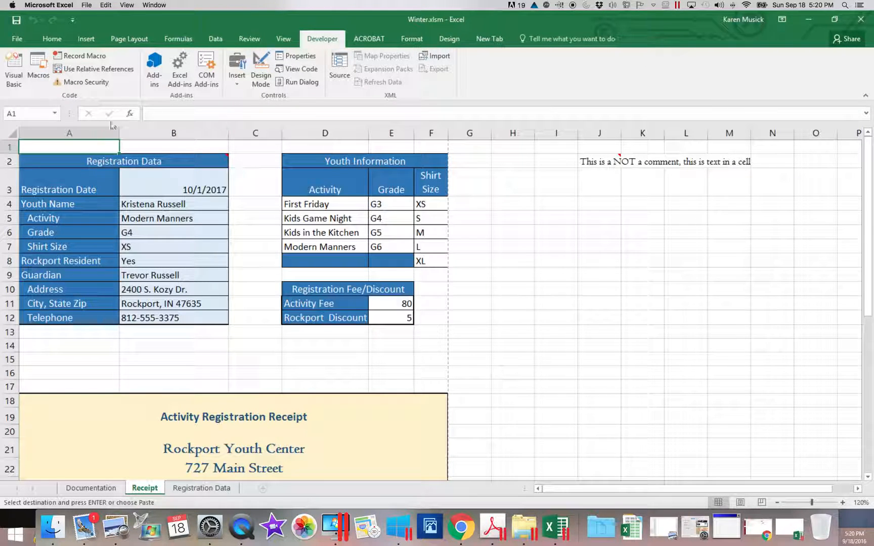
click(16, 23)
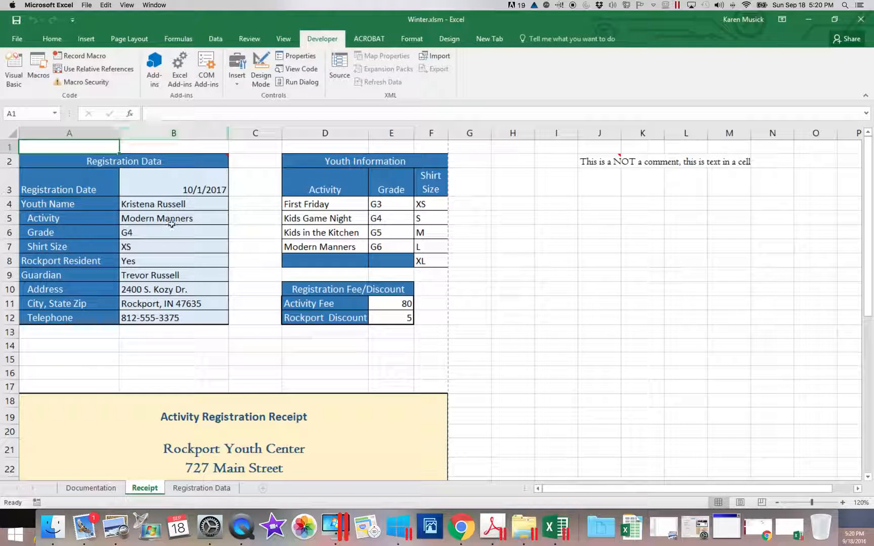